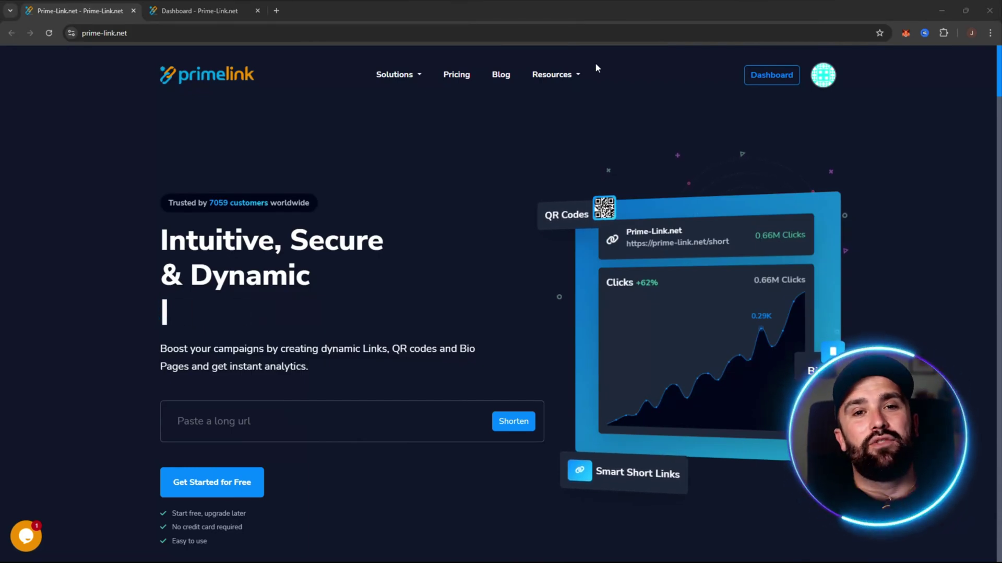
- Scroll the homepage down to the URL Shortener, Bio Pages and QR Codes cards under 'Supercharge your productivity'
{"action": "scroll", "coordinate": [495, 235], "scroll_direction": "down", "scroll_amount": 2}
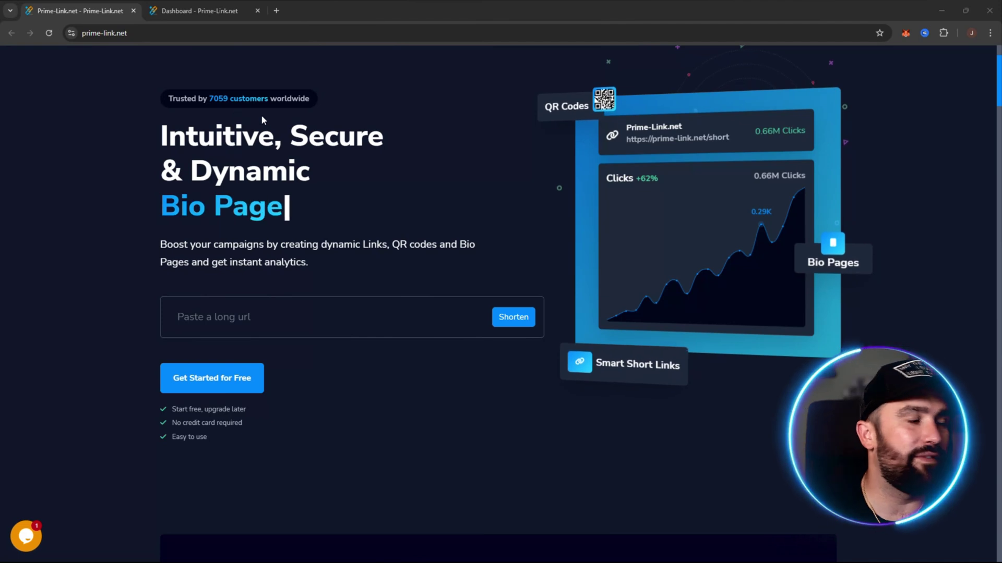
{"action": "scroll", "coordinate": [396, 179], "scroll_direction": "down", "scroll_amount": 1}
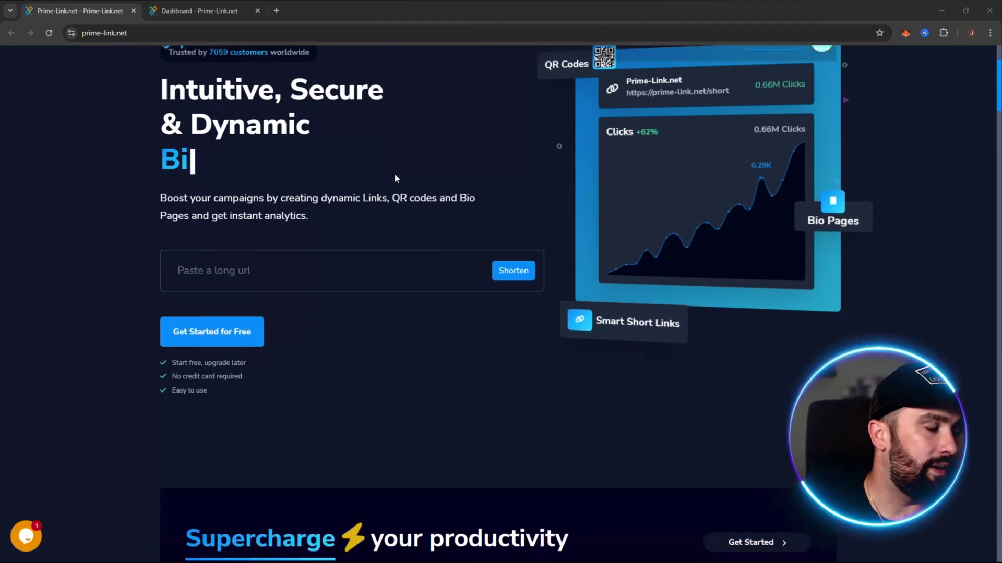
{"action": "scroll", "coordinate": [337, 226], "scroll_direction": "up", "scroll_amount": 1}
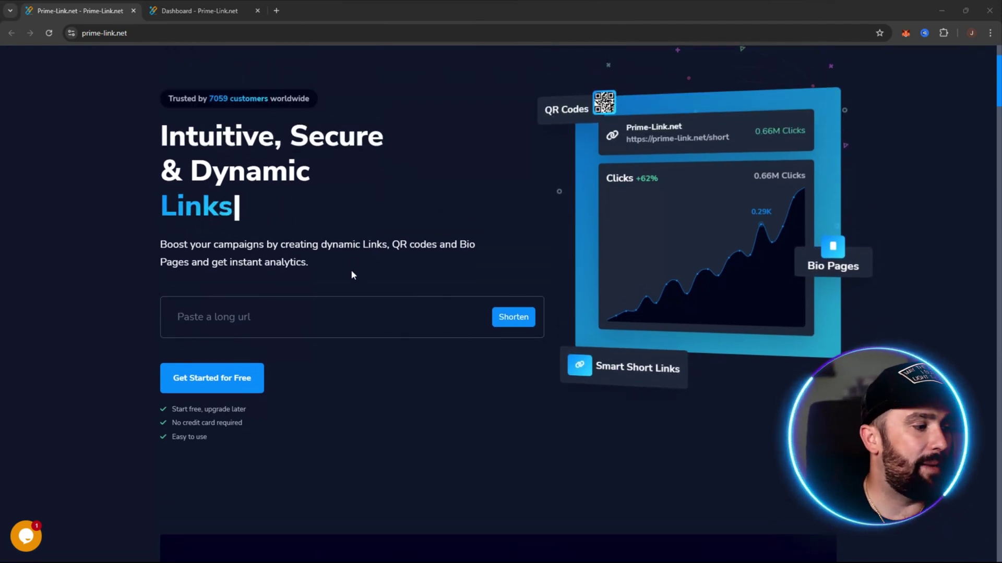
{"action": "left_click", "coordinate": [353, 319]}
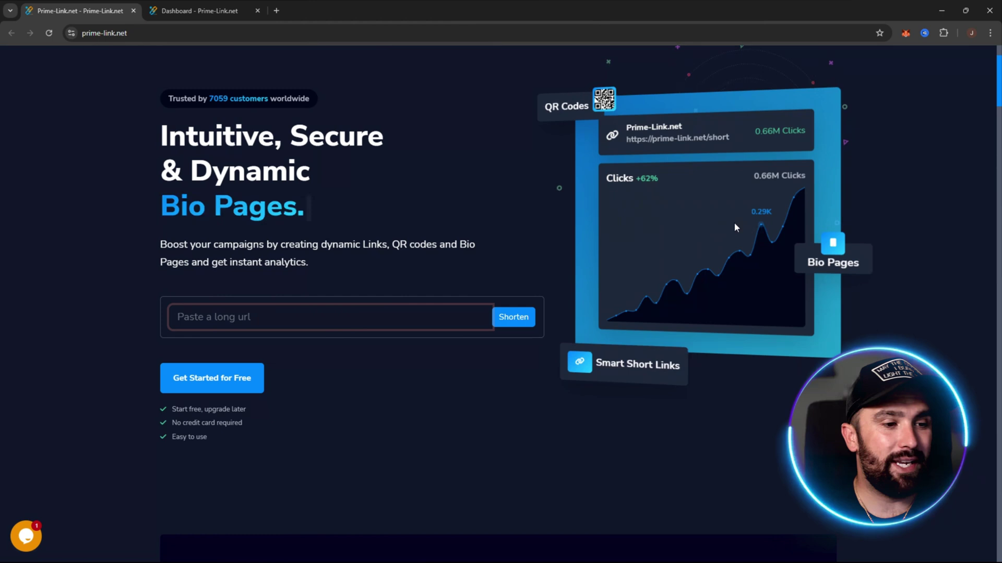
{"action": "scroll", "coordinate": [673, 292], "scroll_direction": "down", "scroll_amount": 3}
{"action": "scroll", "coordinate": [673, 295], "scroll_direction": "down", "scroll_amount": 5}
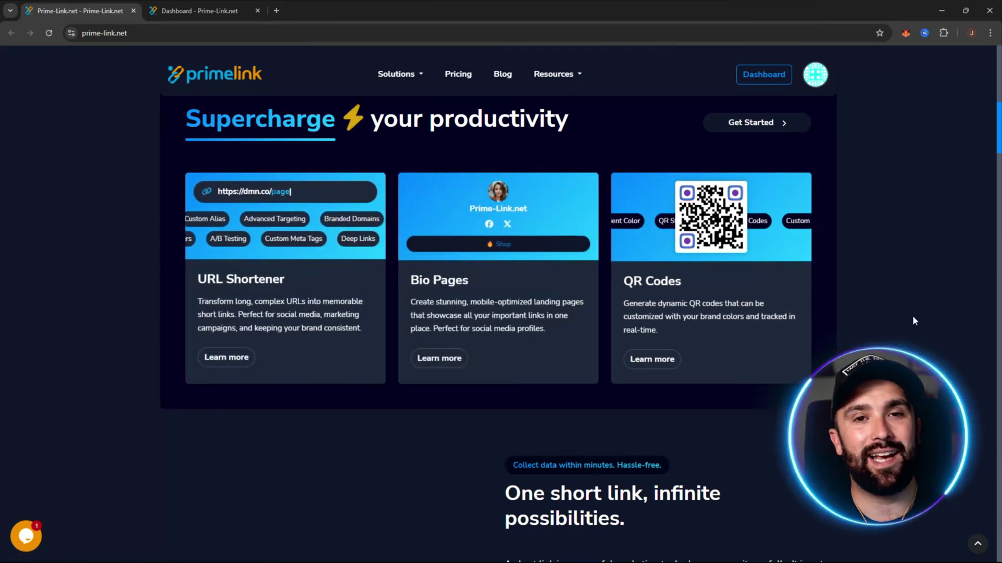
- Scroll past the long-to-short link demo down to Smart Deep Linking and Popular Apps
{"action": "scroll", "coordinate": [894, 306], "scroll_direction": "down", "scroll_amount": 3}
{"action": "scroll", "coordinate": [896, 312], "scroll_direction": "down", "scroll_amount": 3}
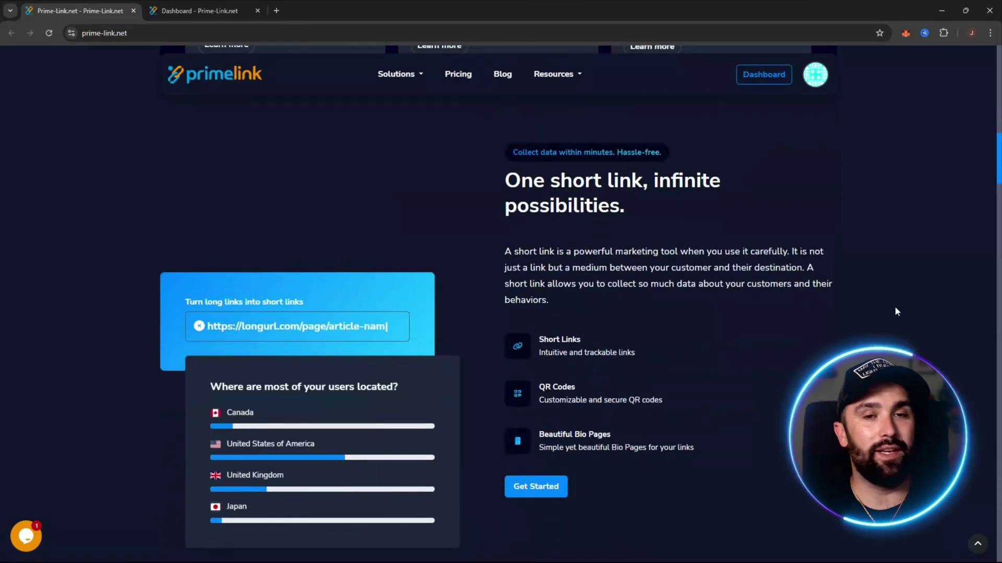
{"action": "scroll", "coordinate": [899, 302], "scroll_direction": "down", "scroll_amount": 4}
{"action": "scroll", "coordinate": [900, 302], "scroll_direction": "up", "scroll_amount": 4}
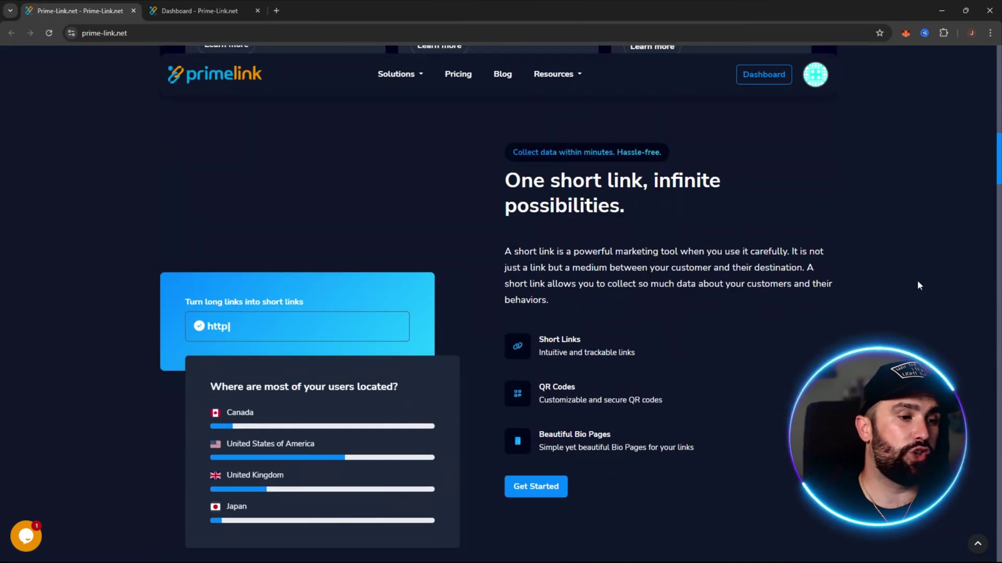
{"action": "scroll", "coordinate": [824, 252], "scroll_direction": "down", "scroll_amount": 2}
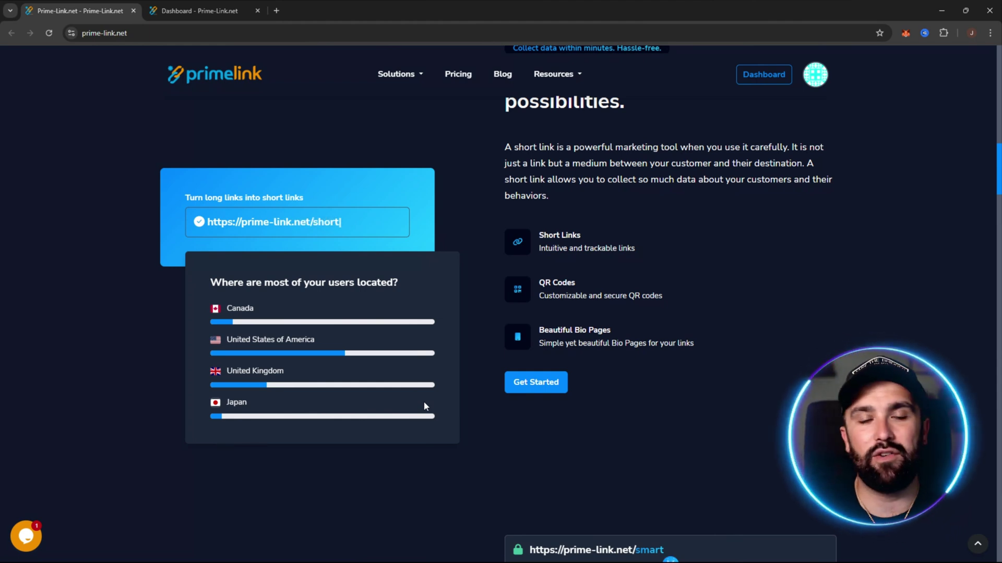
- Scroll on to the 'Features that you'll ever need' carousel with Developer API and Custom Landing Page
{"action": "scroll", "coordinate": [554, 221], "scroll_direction": "down", "scroll_amount": 9}
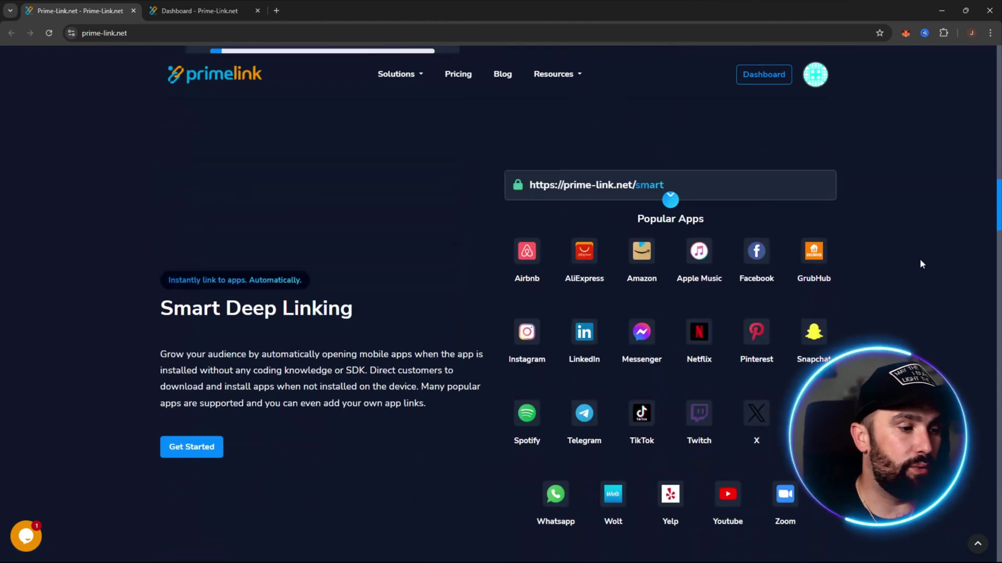
{"action": "scroll", "coordinate": [927, 276], "scroll_direction": "up", "scroll_amount": 1}
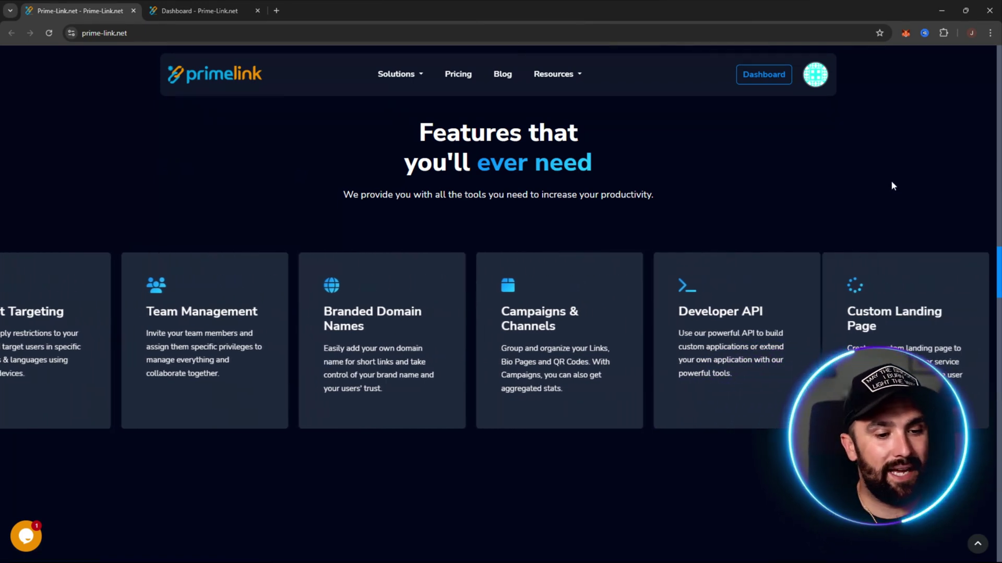
- Scroll through Track & Optimize, Invite and Integrations to the footer, then back to 'Trust our customers'
{"action": "scroll", "coordinate": [858, 306], "scroll_direction": "down", "scroll_amount": 8}
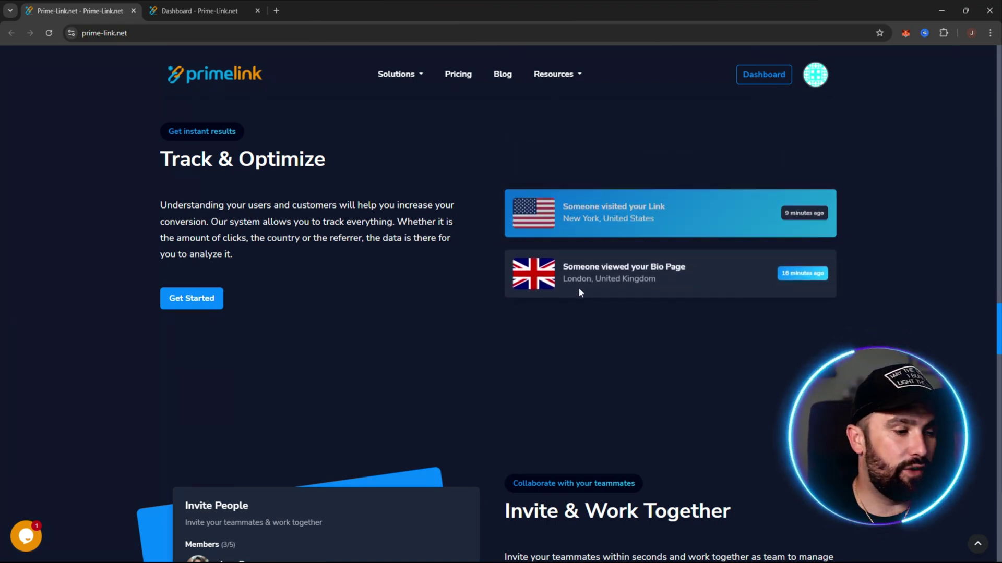
{"action": "scroll", "coordinate": [338, 261], "scroll_direction": "down", "scroll_amount": 6}
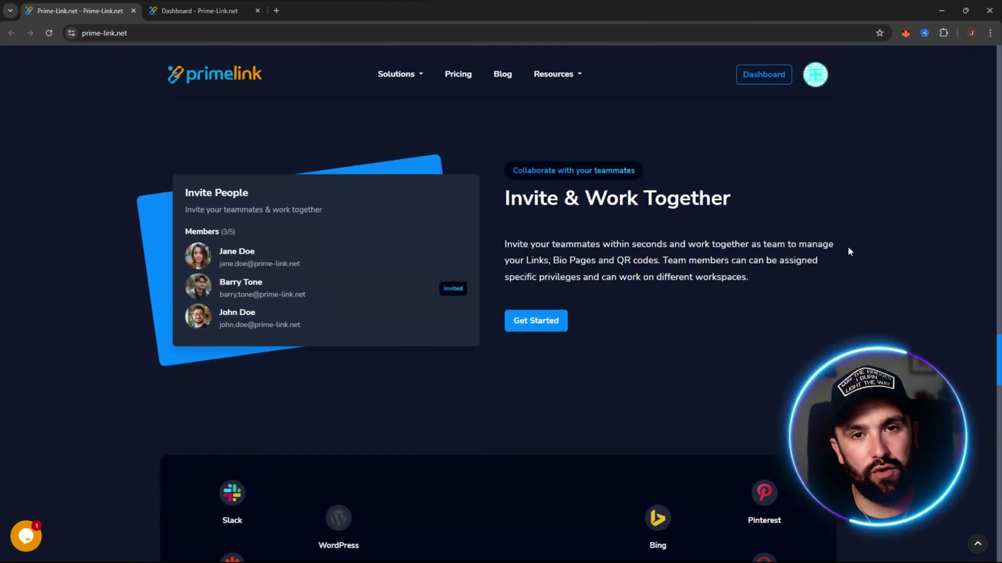
{"action": "scroll", "coordinate": [882, 237], "scroll_direction": "down", "scroll_amount": 5}
{"action": "scroll", "coordinate": [878, 227], "scroll_direction": "down", "scroll_amount": 2}
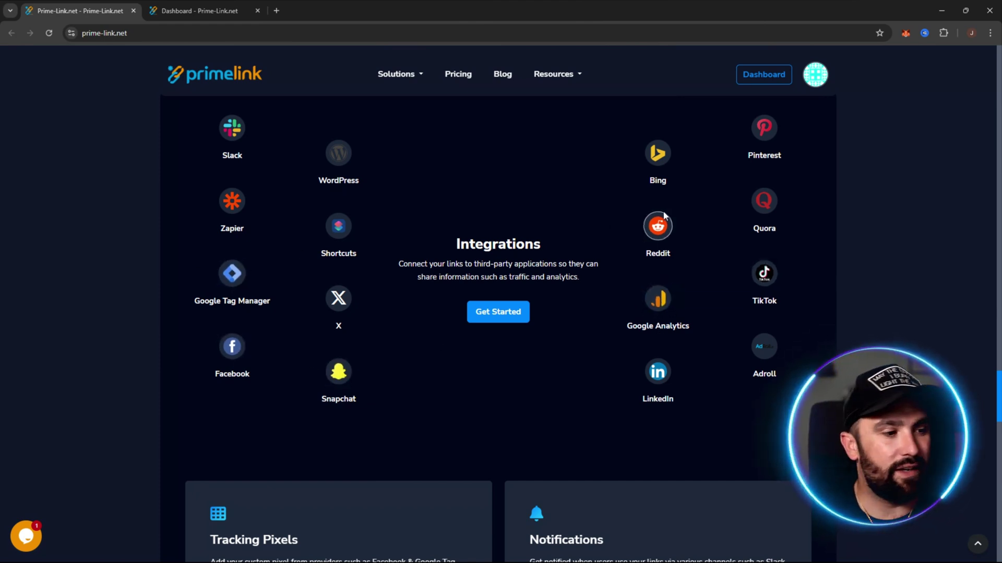
{"action": "scroll", "coordinate": [841, 201], "scroll_direction": "down", "scroll_amount": 5}
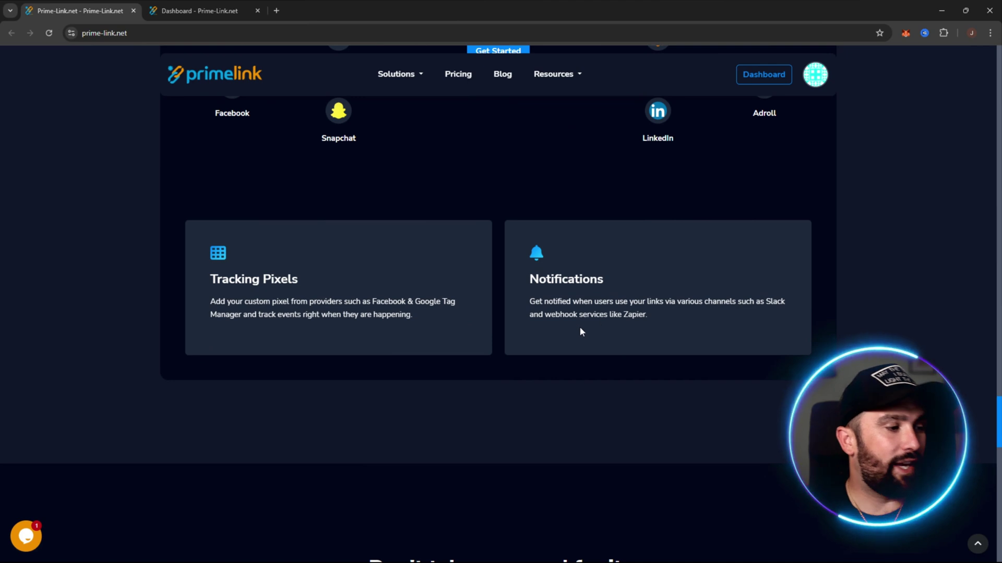
{"action": "scroll", "coordinate": [872, 250], "scroll_direction": "down", "scroll_amount": 11}
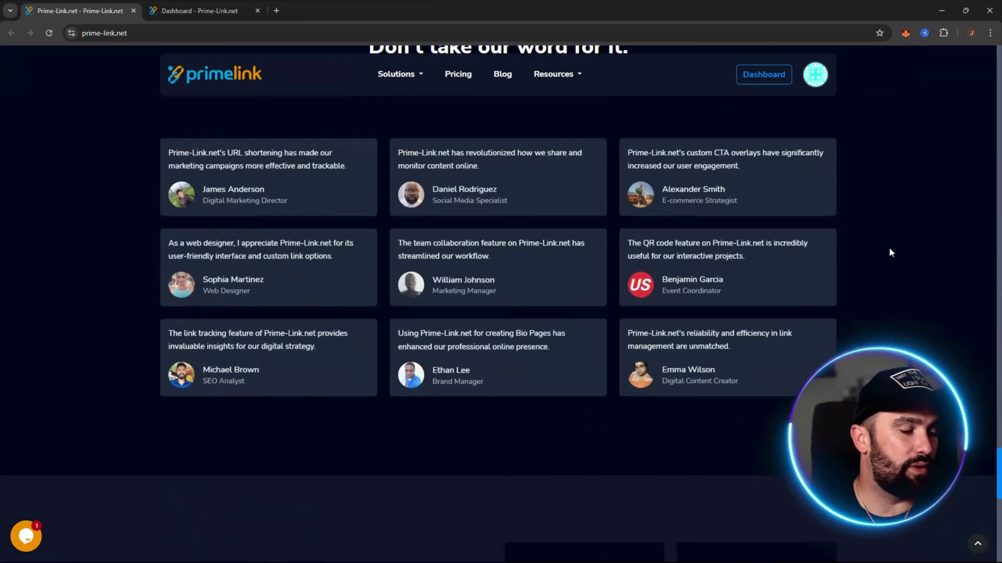
{"action": "scroll", "coordinate": [891, 253], "scroll_direction": "down", "scroll_amount": 10}
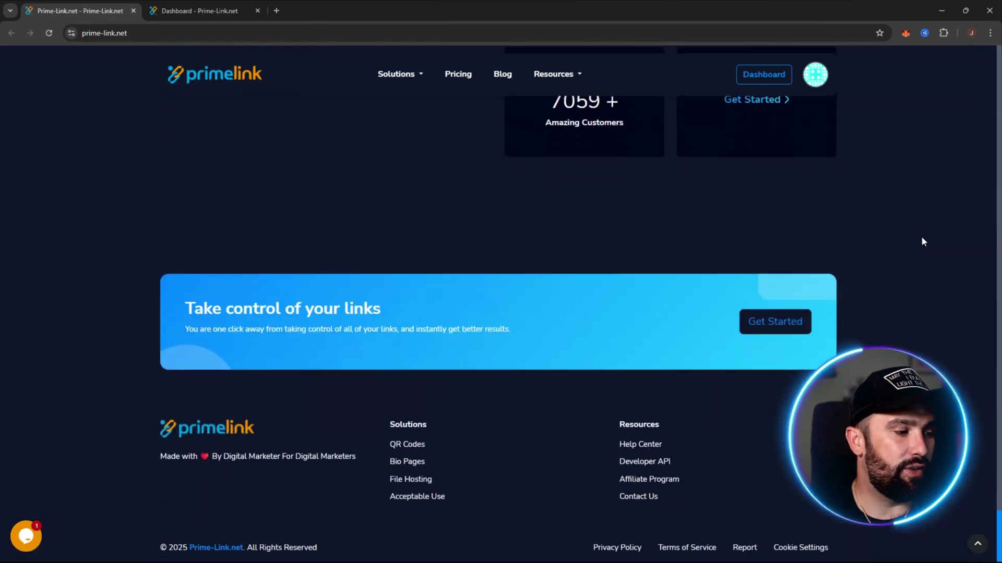
{"action": "scroll", "coordinate": [922, 241], "scroll_direction": "up", "scroll_amount": 10}
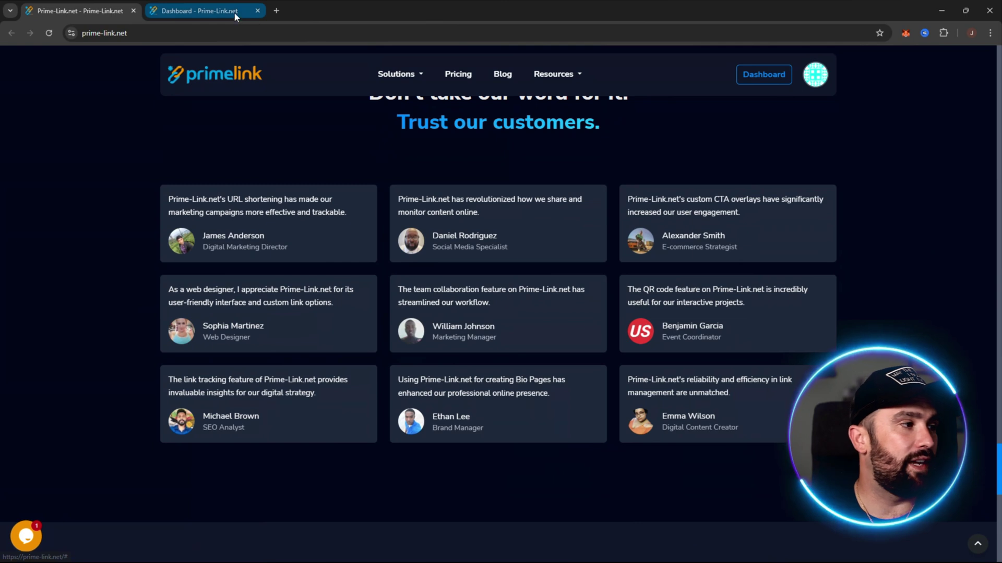
- In the dashboard's Bio Pages, start a Create Bio dialog with name and alias 'josh'
{"action": "left_click", "coordinate": [234, 12]}
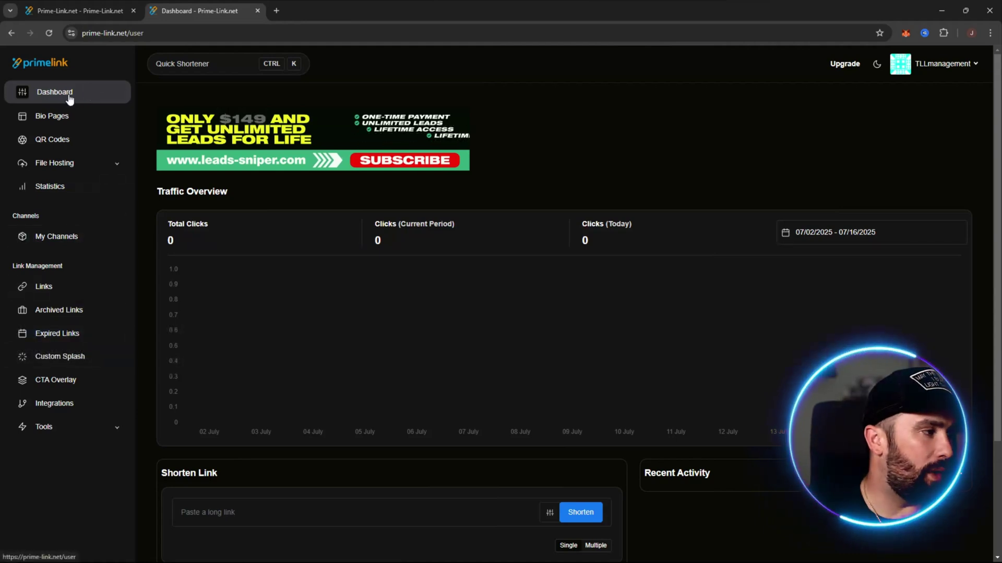
{"action": "left_click", "coordinate": [78, 116]}
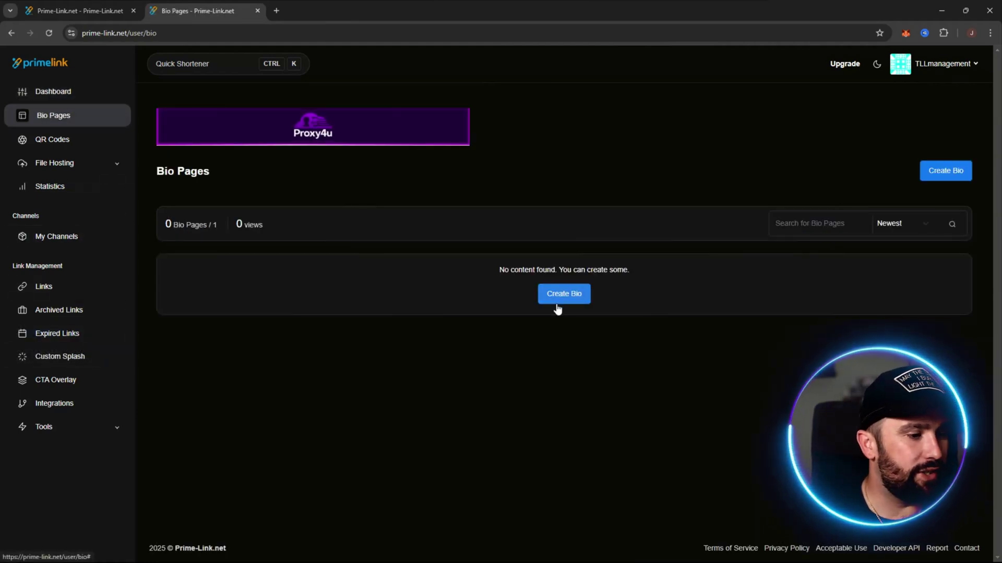
{"action": "left_click", "coordinate": [561, 294]}
{"action": "left_click", "coordinate": [440, 263]}
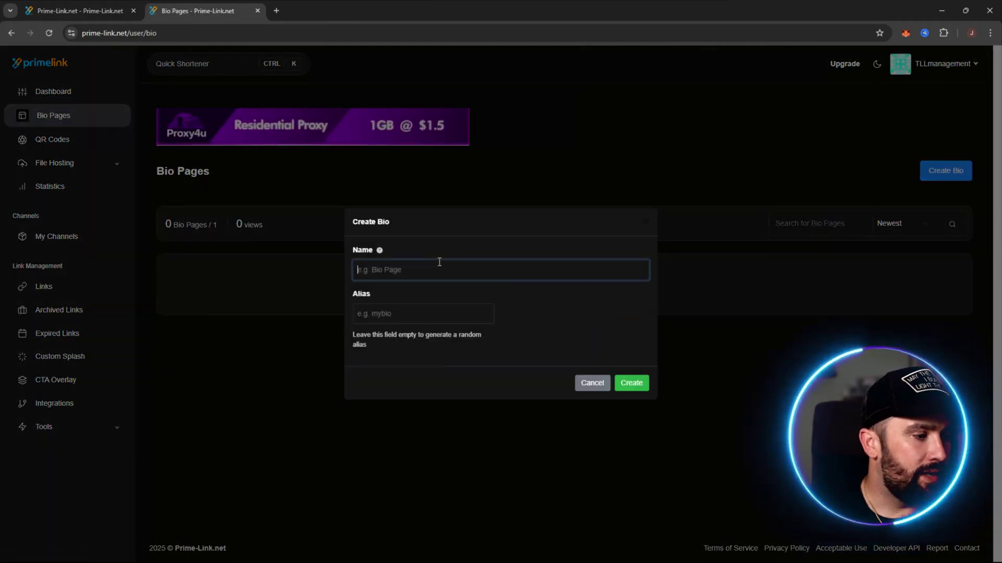
{"action": "type", "text": "josh"}
{"action": "key", "text": "Tab"}
{"action": "type", "text": "josh"}
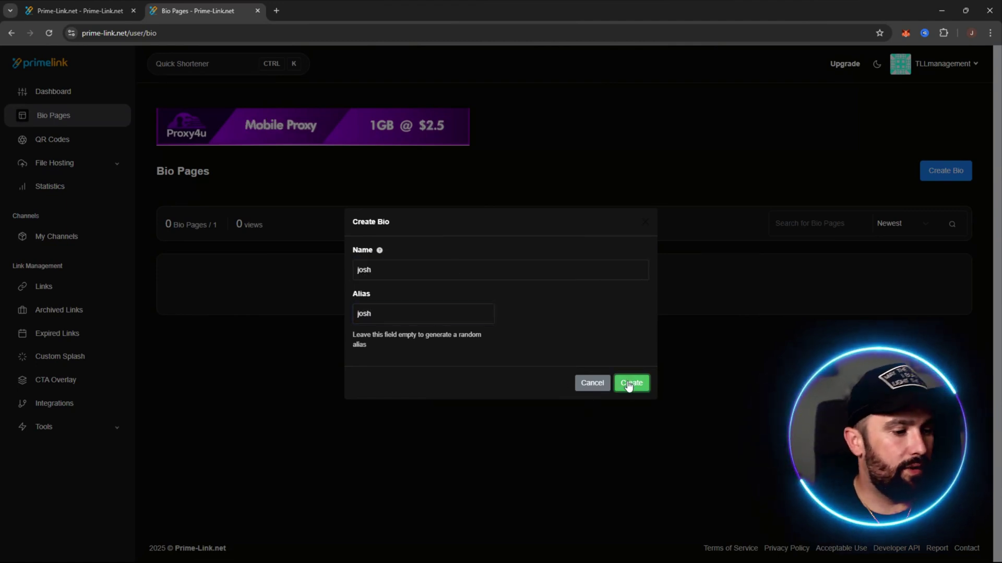
- Create the 'josh' bio page so it opens in the editor
{"action": "left_click", "coordinate": [629, 385]}
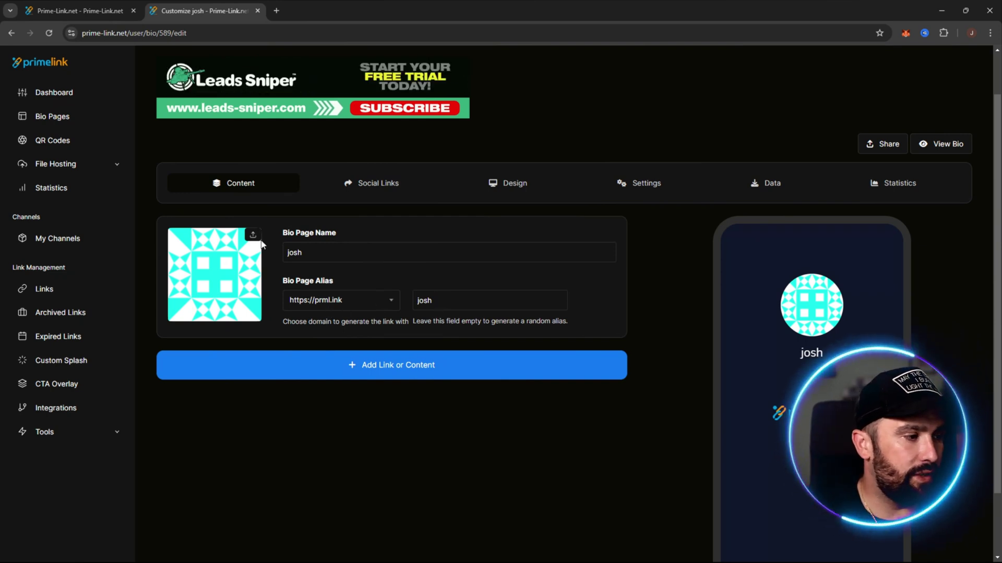
{"action": "scroll", "coordinate": [801, 306], "scroll_direction": "down", "scroll_amount": 2}
{"action": "scroll", "coordinate": [762, 282], "scroll_direction": "up", "scroll_amount": 3}
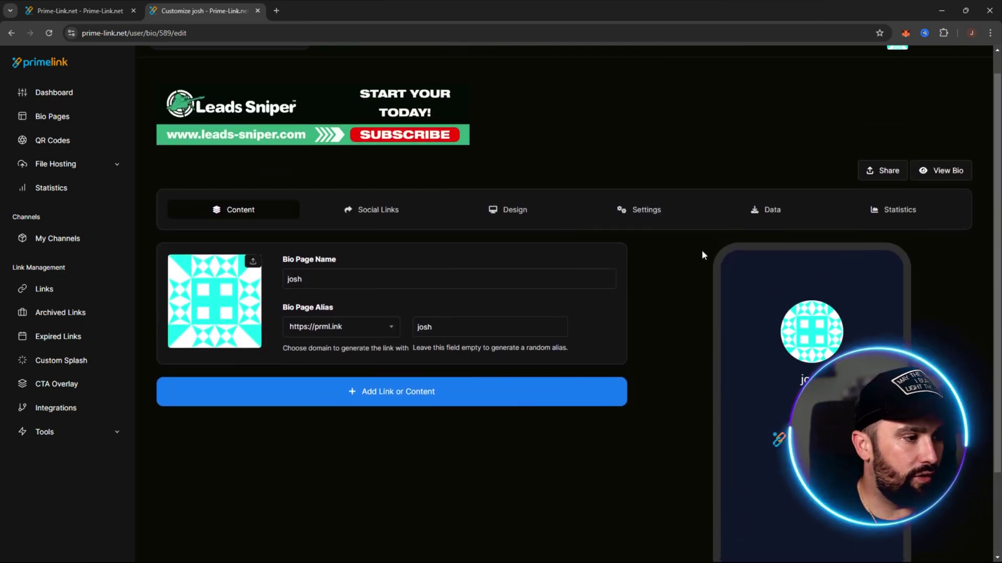
- Give the social links the first, plain icon style and bring up the Design themes
{"action": "left_click", "coordinate": [379, 210]}
{"action": "scroll", "coordinate": [645, 289], "scroll_direction": "down", "scroll_amount": 2}
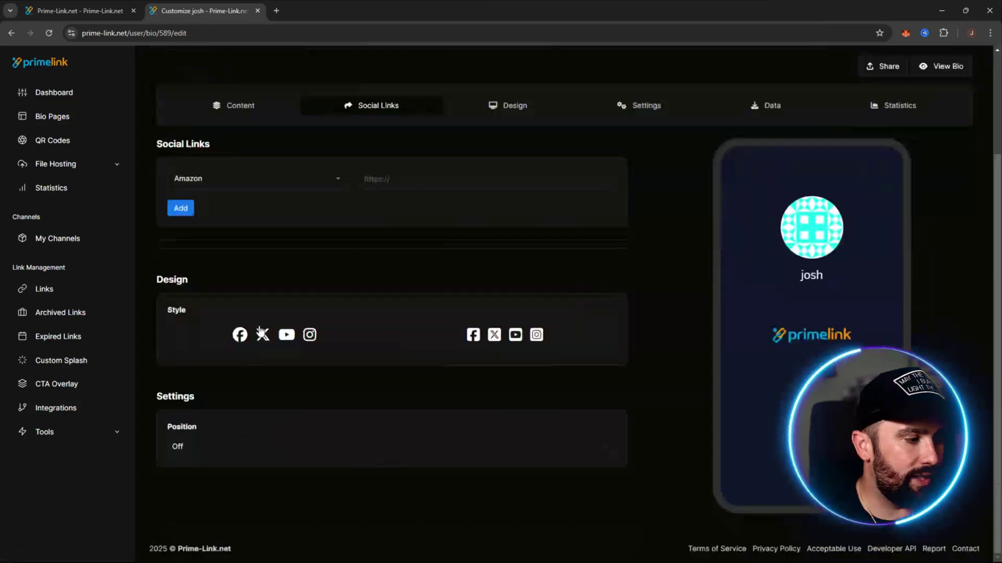
{"action": "left_click", "coordinate": [241, 339]}
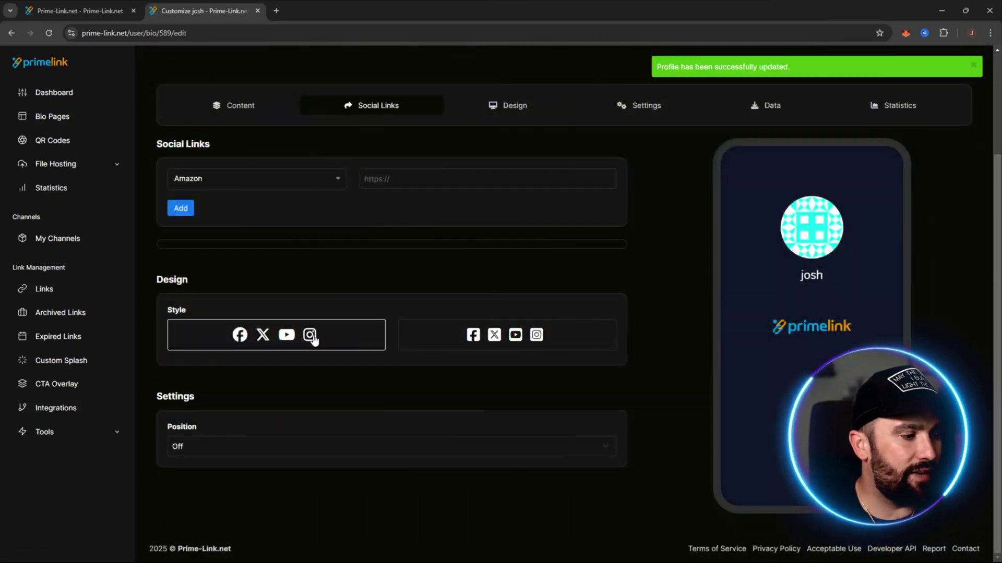
{"action": "scroll", "coordinate": [650, 268], "scroll_direction": "up", "scroll_amount": 2}
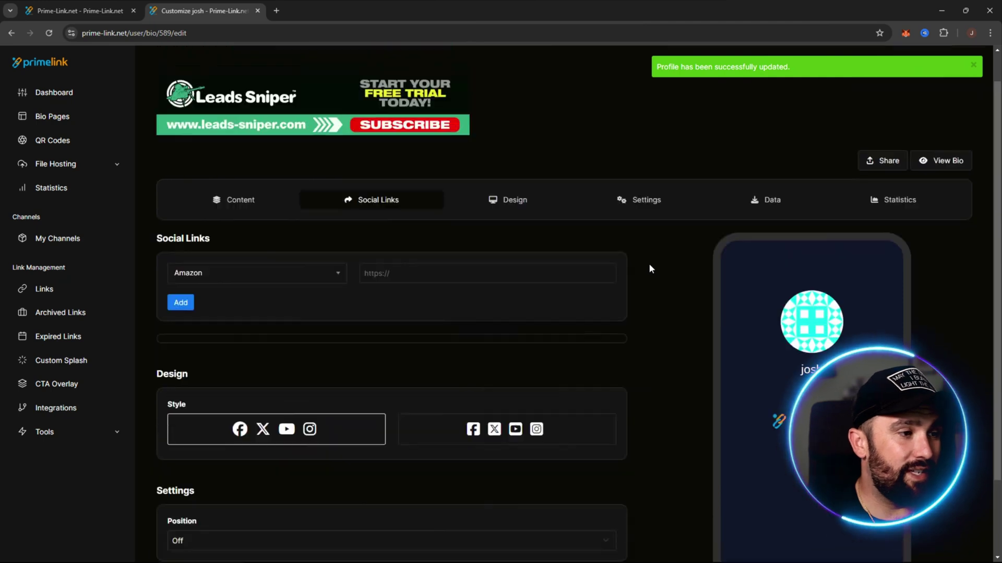
{"action": "left_click", "coordinate": [504, 205]}
{"action": "scroll", "coordinate": [626, 245], "scroll_direction": "down", "scroll_amount": 4}
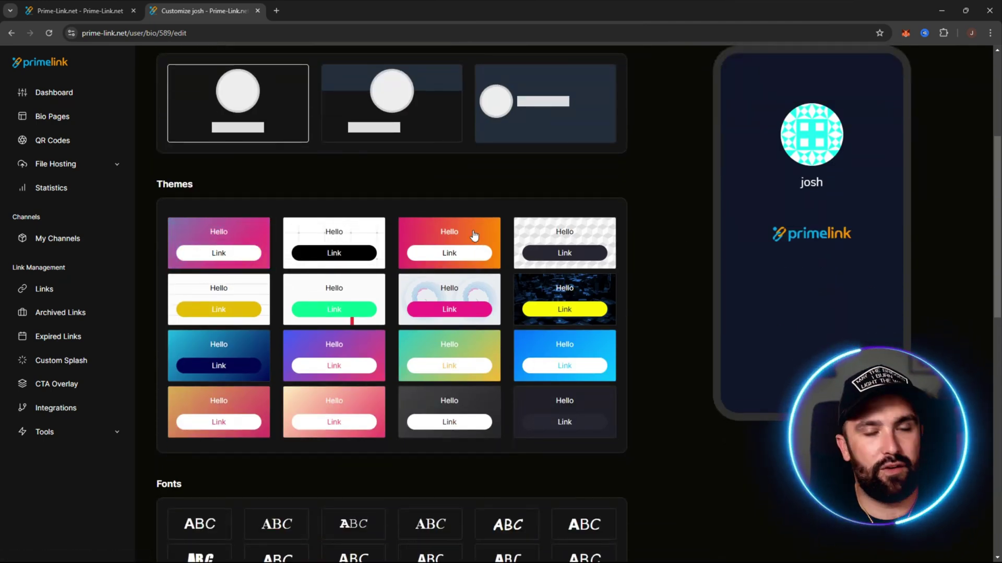
- Apply the pink-to-orange gradient theme, keeping the centred header layout after trying side-by-side
{"action": "left_click", "coordinate": [389, 241]}
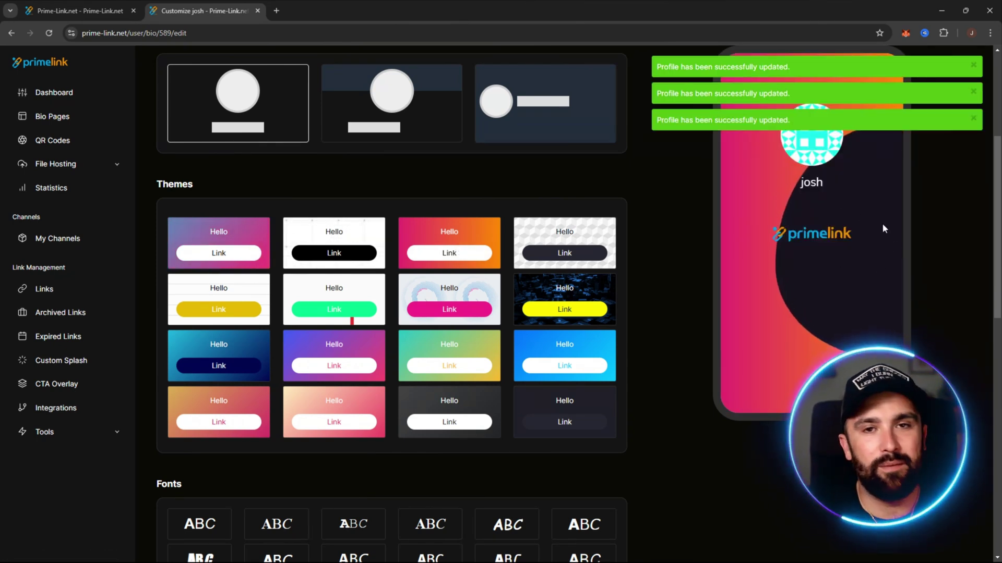
{"action": "scroll", "coordinate": [640, 197], "scroll_direction": "down", "scroll_amount": 10}
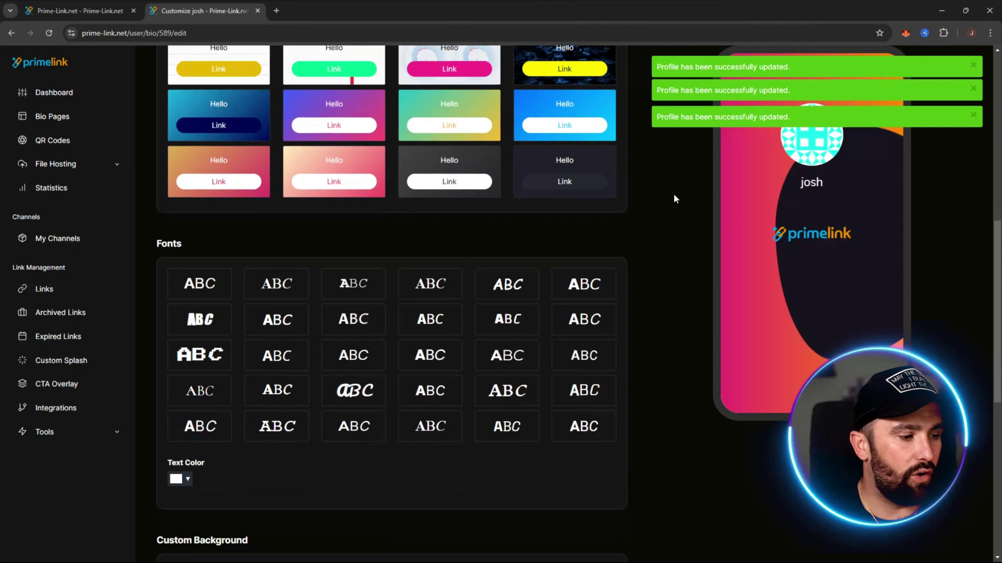
{"action": "scroll", "coordinate": [284, 283], "scroll_direction": "down", "scroll_amount": 2}
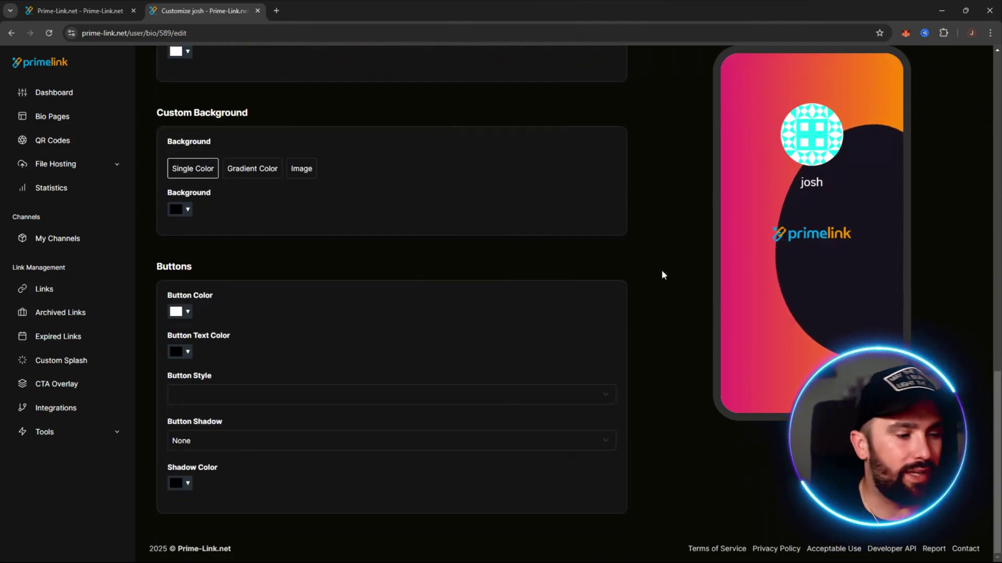
{"action": "scroll", "coordinate": [660, 267], "scroll_direction": "up", "scroll_amount": 12}
{"action": "scroll", "coordinate": [646, 253], "scroll_direction": "up", "scroll_amount": 3}
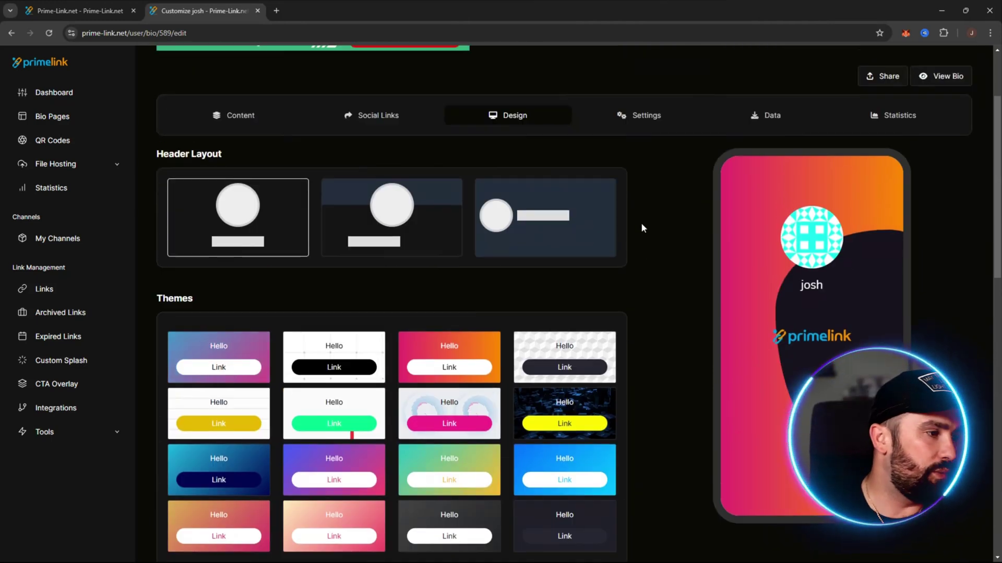
{"action": "left_click", "coordinate": [551, 221]}
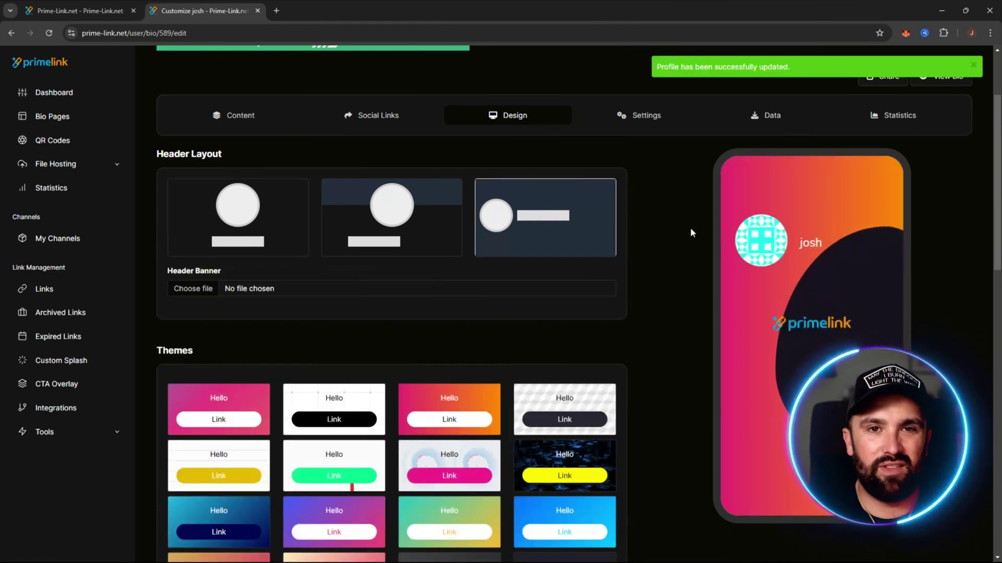
{"action": "left_click", "coordinate": [232, 215]}
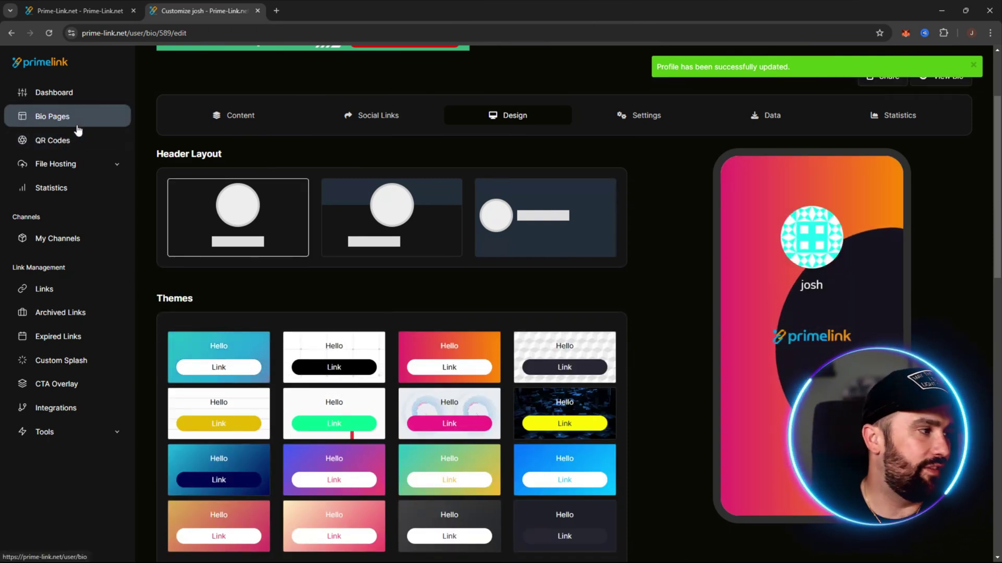
- Start a new QR code named 'instagram' from the QR Codes page
{"action": "left_click", "coordinate": [55, 141]}
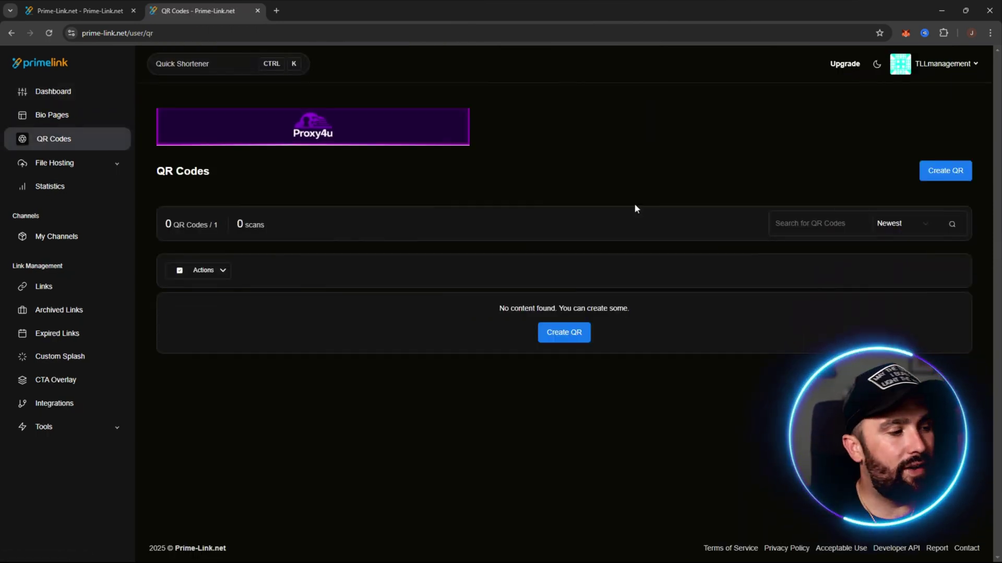
{"action": "left_click", "coordinate": [571, 332]}
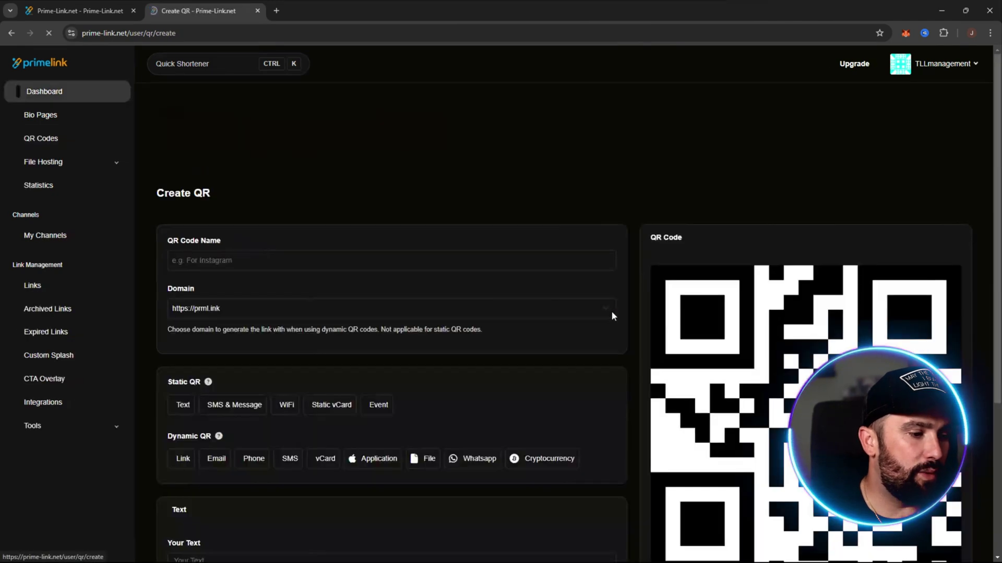
{"action": "scroll", "coordinate": [631, 266], "scroll_direction": "down", "scroll_amount": 3}
{"action": "left_click", "coordinate": [263, 106]}
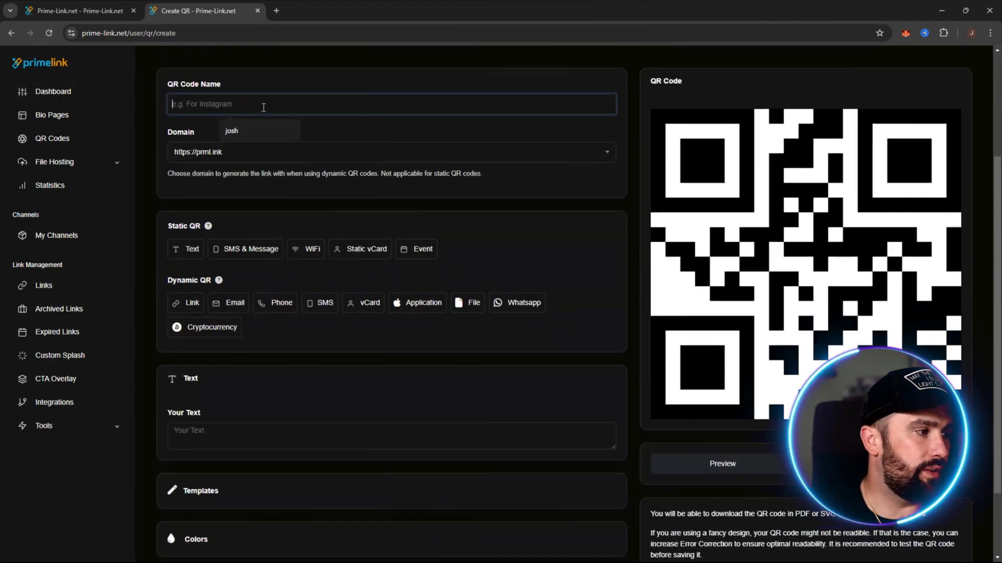
{"action": "type", "text": "instagr"}
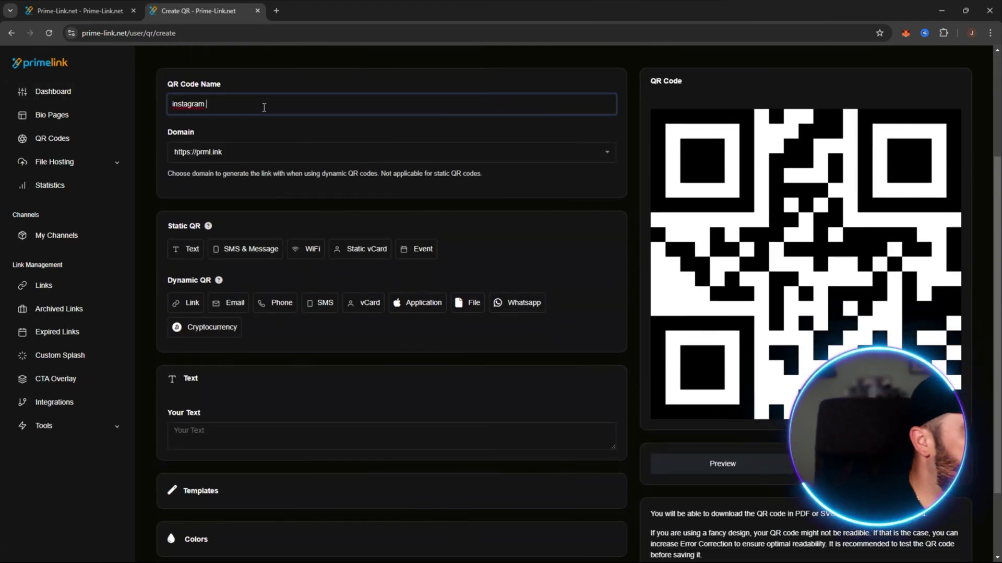
{"action": "type", "text": "am"}
- Set the QR content type to dynamic Phone
{"action": "scroll", "coordinate": [494, 189], "scroll_direction": "down", "scroll_amount": 2}
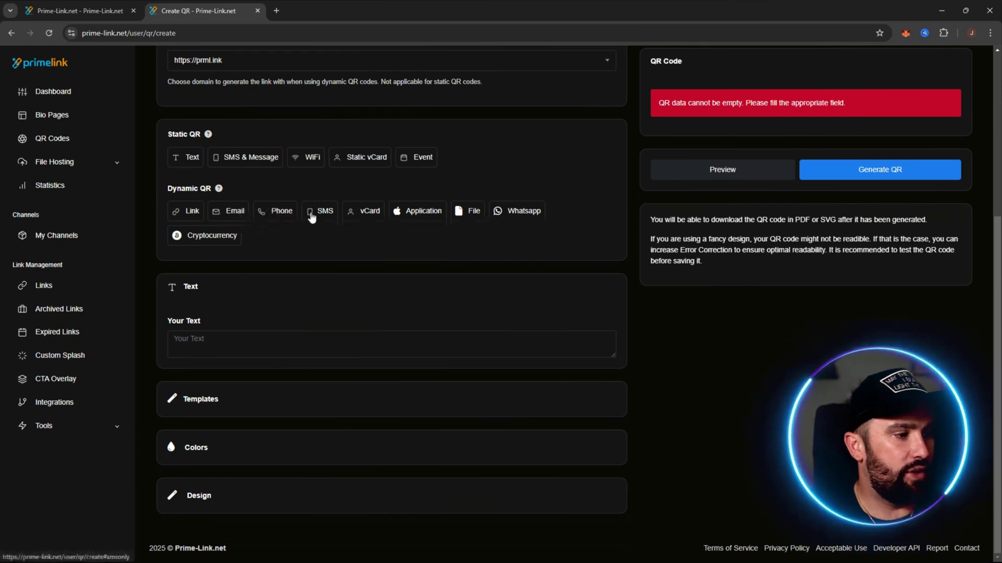
{"action": "left_click", "coordinate": [416, 212]}
{"action": "scroll", "coordinate": [299, 279], "scroll_direction": "down", "scroll_amount": 2}
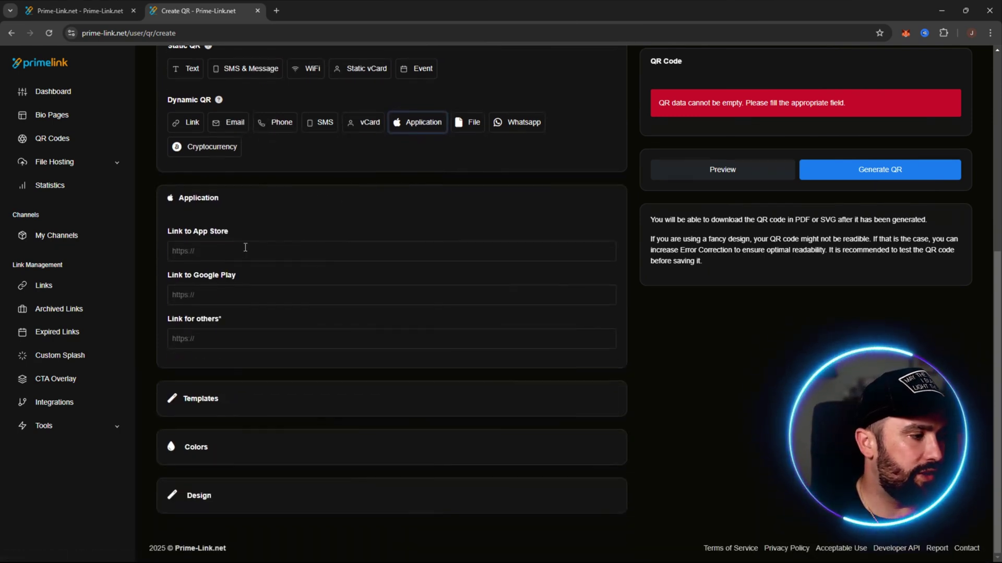
{"action": "left_click", "coordinate": [239, 256]}
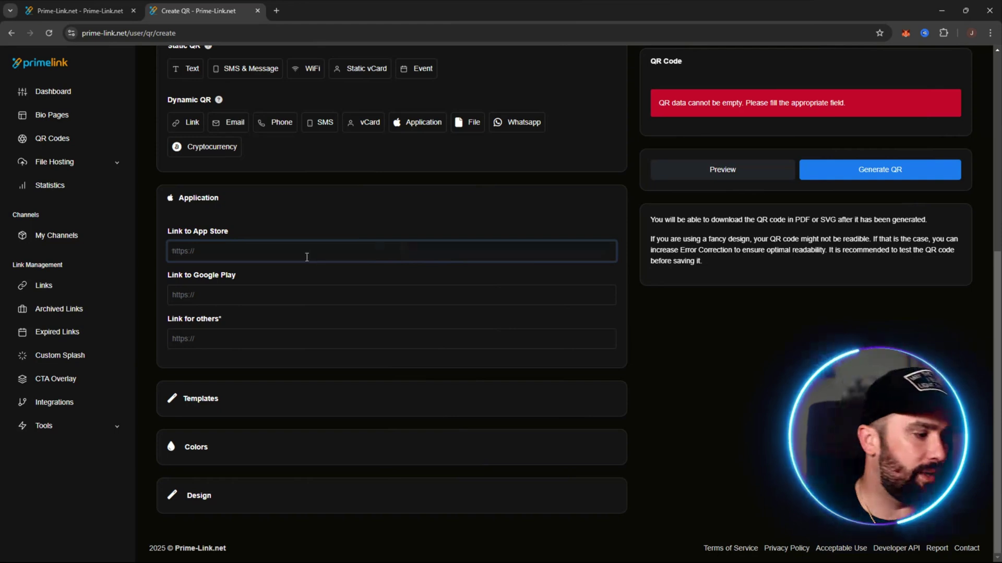
{"action": "left_click", "coordinate": [216, 439]}
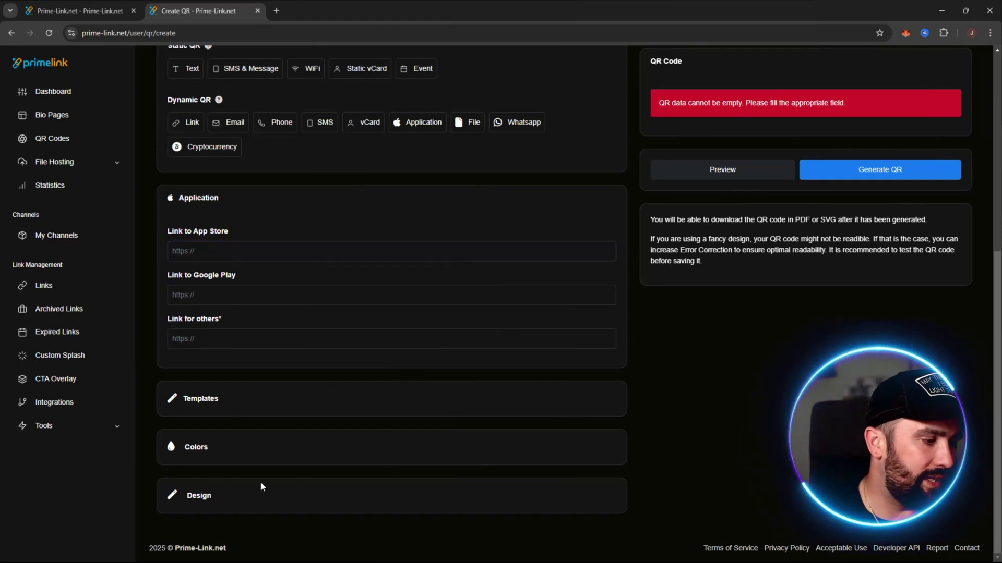
{"action": "scroll", "coordinate": [869, 256], "scroll_direction": "up", "scroll_amount": 5}
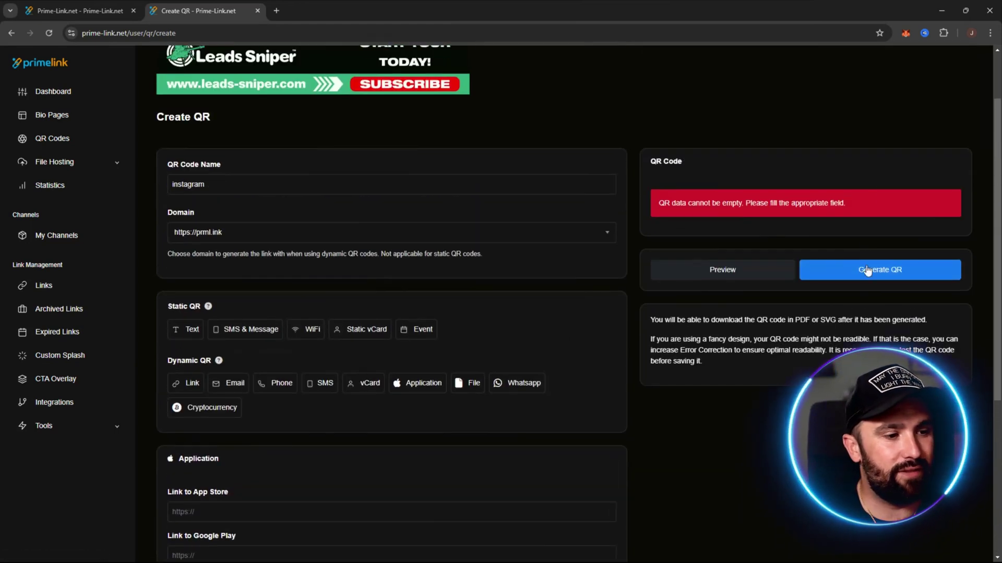
{"action": "scroll", "coordinate": [719, 296], "scroll_direction": "down", "scroll_amount": 2}
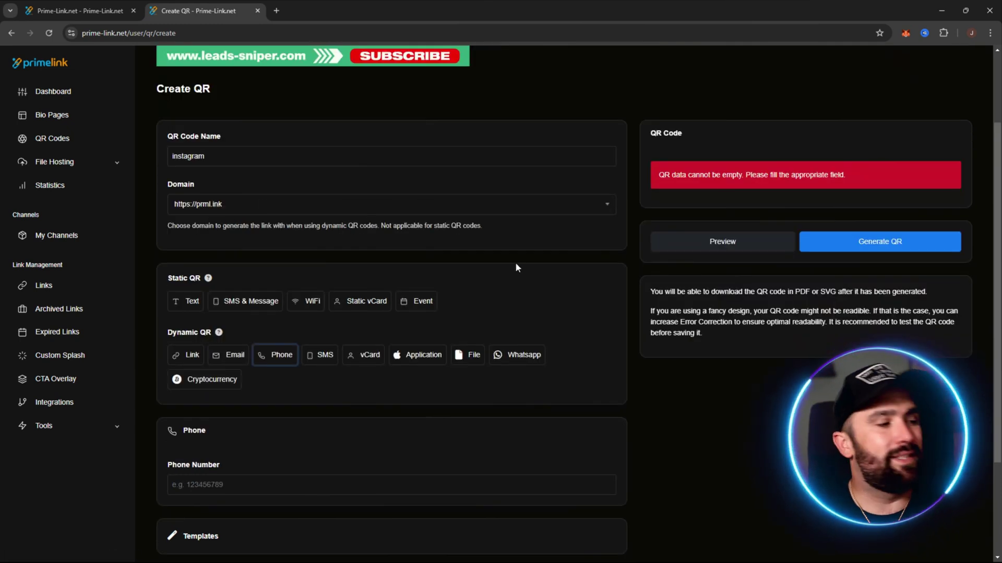
{"action": "scroll", "coordinate": [517, 261], "scroll_direction": "down", "scroll_amount": 3}
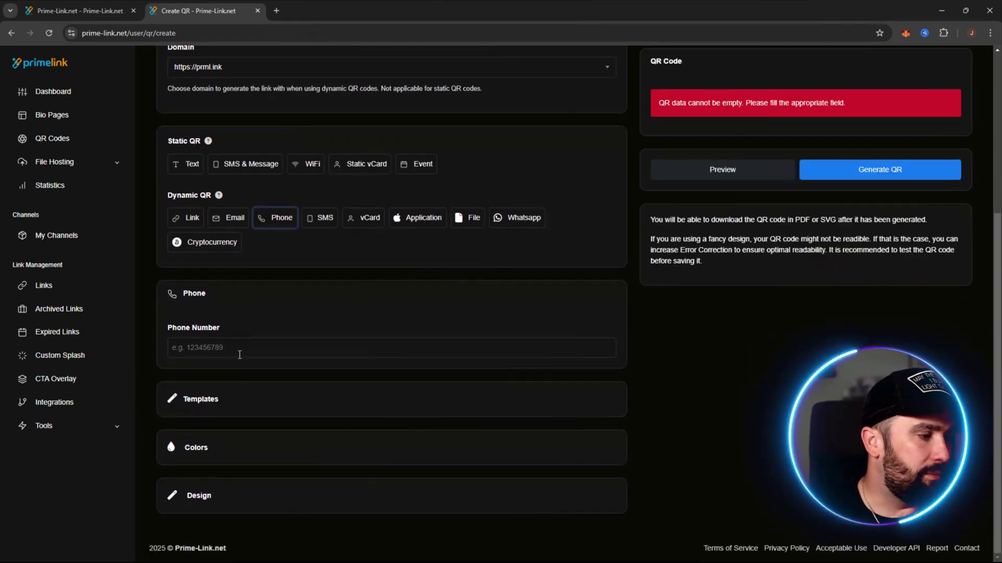
- Enter the phone number, generate the instagram QR code, then go to the Links page
{"action": "left_click", "coordinate": [234, 353]}
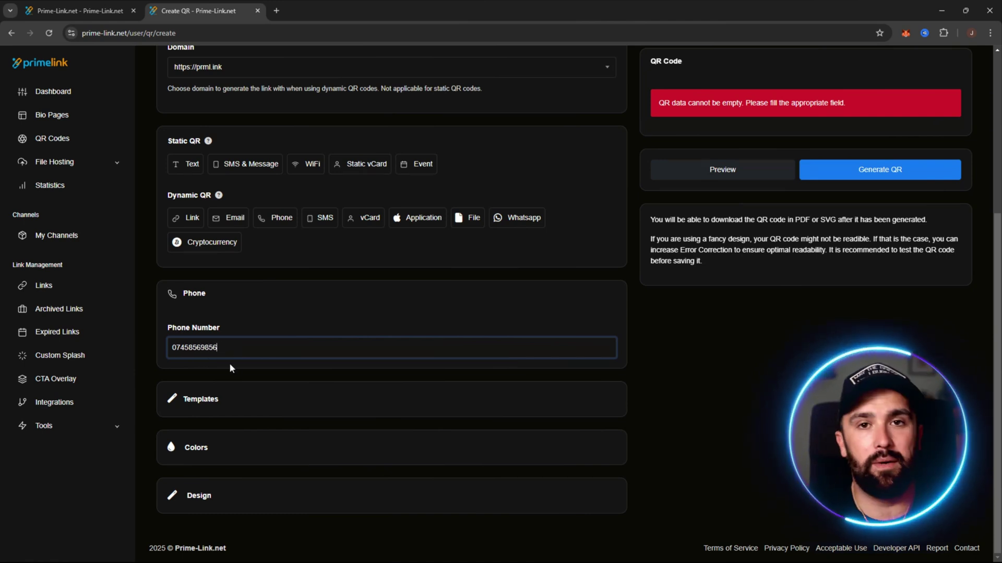
{"action": "left_click", "coordinate": [723, 170]}
{"action": "scroll", "coordinate": [814, 224], "scroll_direction": "up", "scroll_amount": 2}
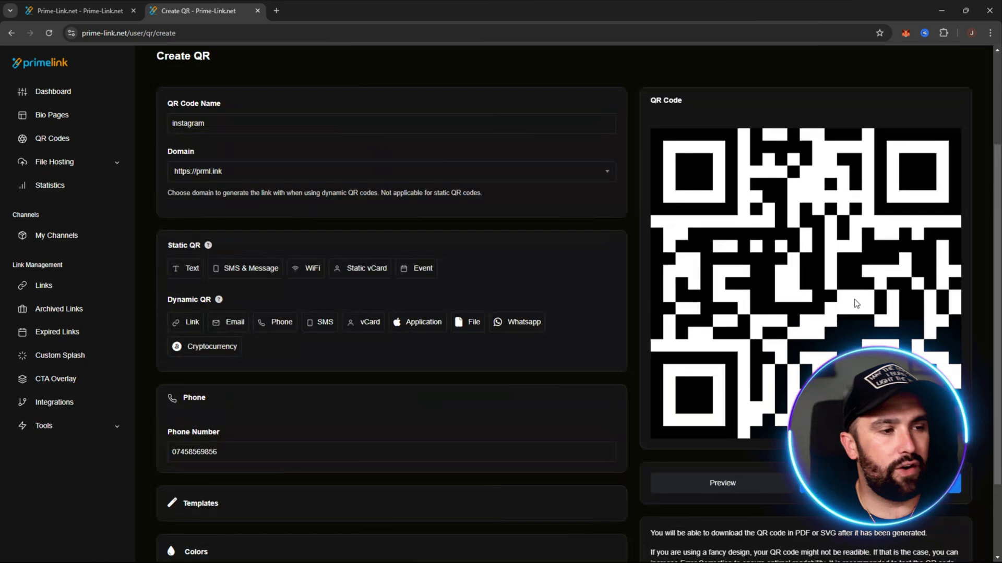
{"action": "scroll", "coordinate": [856, 304], "scroll_direction": "down", "scroll_amount": 1}
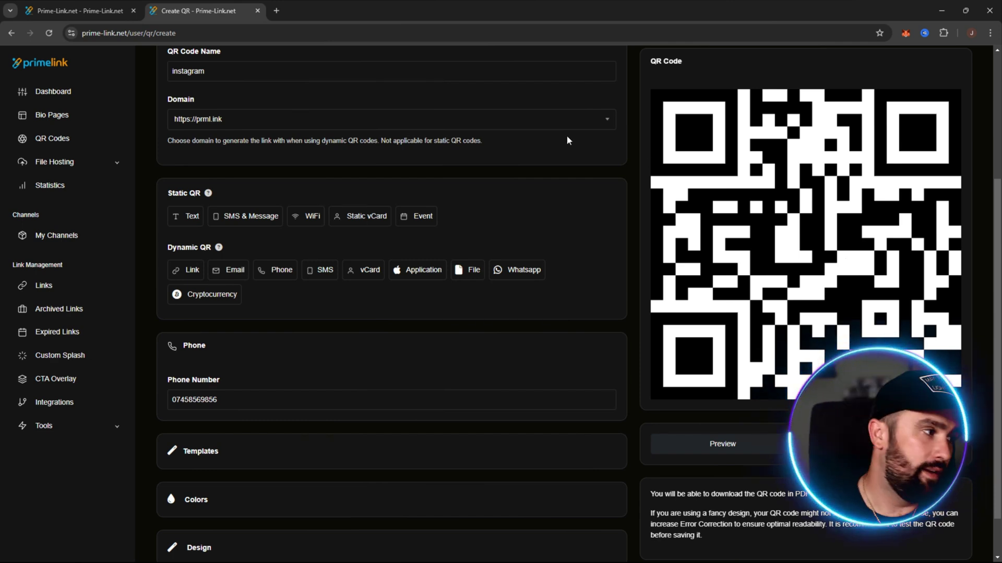
{"action": "scroll", "coordinate": [78, 310], "scroll_direction": "up", "scroll_amount": 3}
{"action": "left_click", "coordinate": [45, 295]}
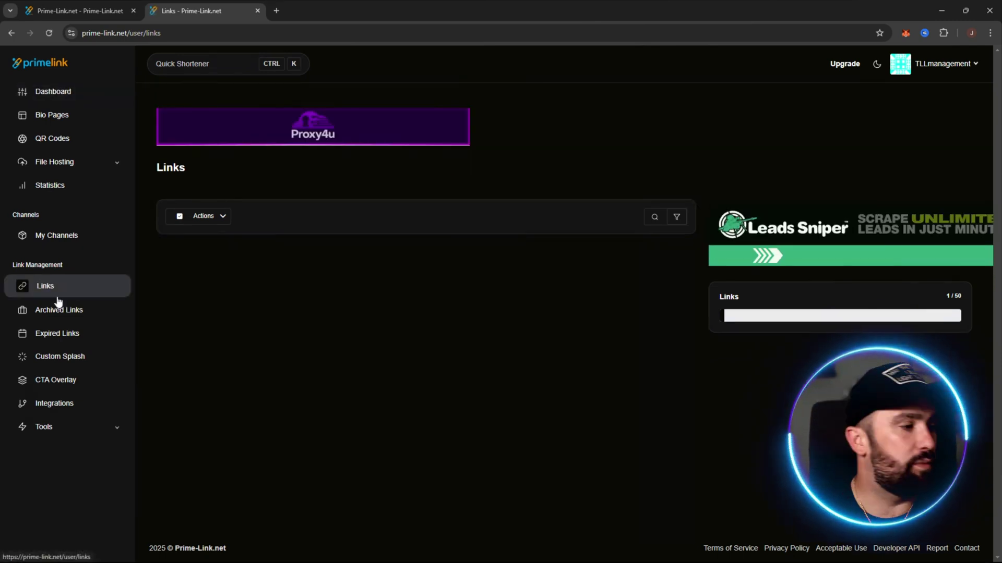
- Shorten the long search URL with Quick Shortener, creating the 'trello - Search' prml.ink link
{"action": "left_click", "coordinate": [208, 64]}
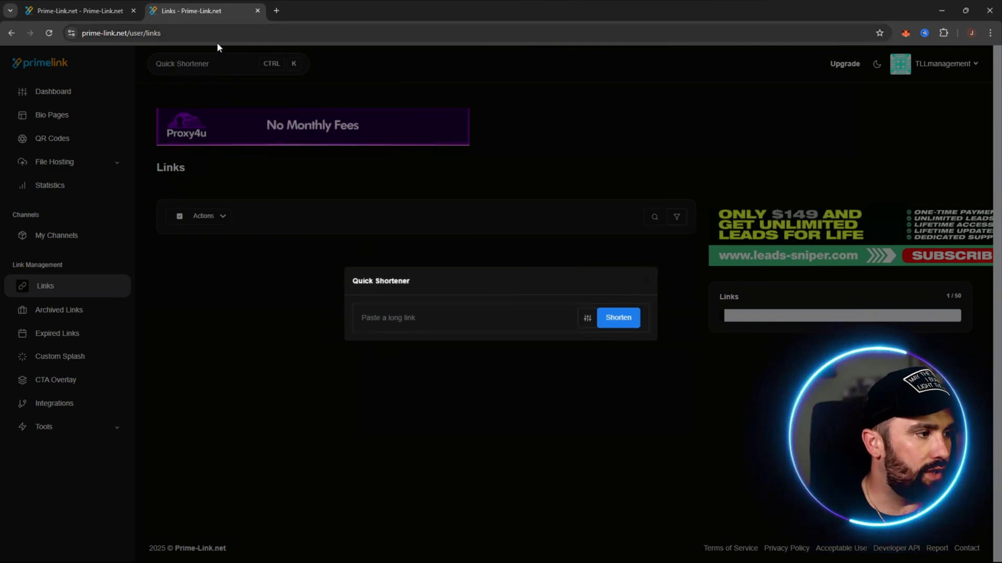
{"action": "left_click", "coordinate": [384, 322]}
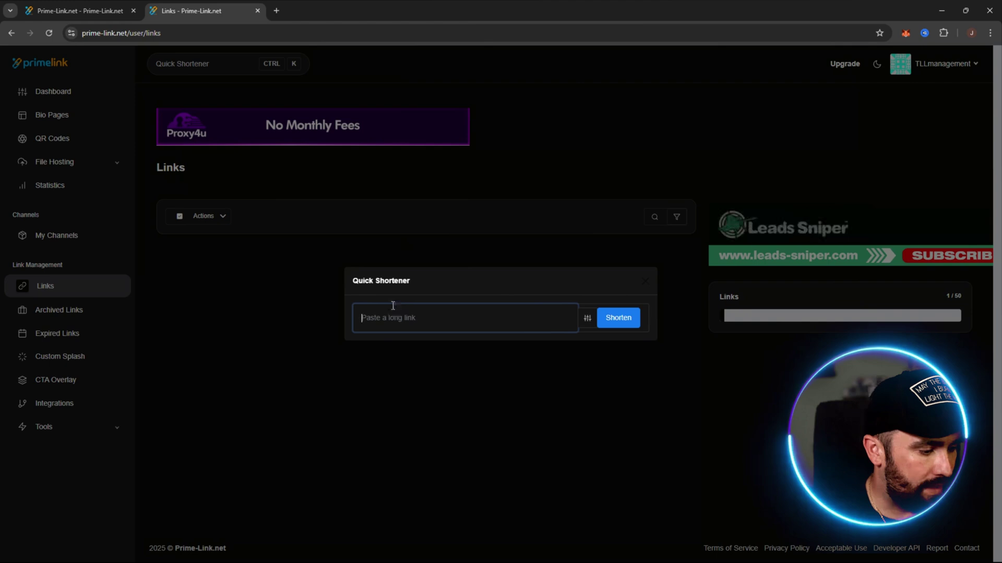
{"action": "left_click", "coordinate": [615, 321]}
{"action": "left_click", "coordinate": [618, 322]}
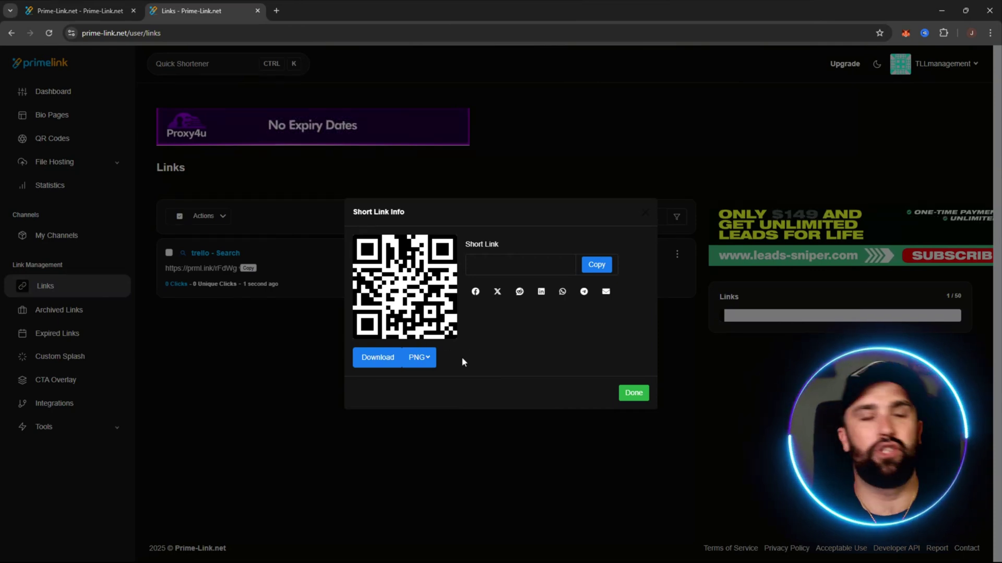
{"action": "left_click", "coordinate": [627, 397]}
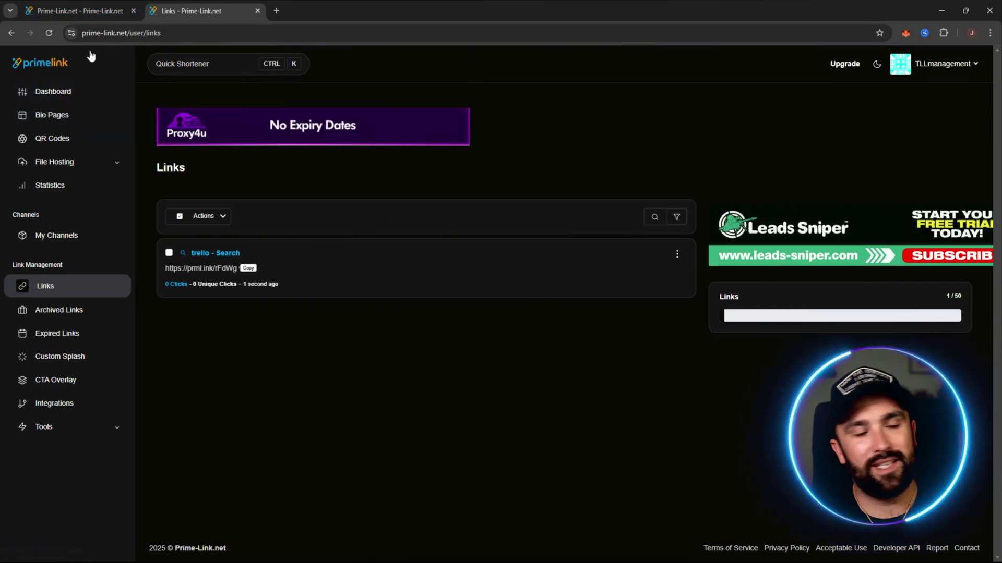
- Return to the Prime-Link.net homepage tab showing the 'Trust our customers' testimonials
{"action": "left_click", "coordinate": [103, 15]}
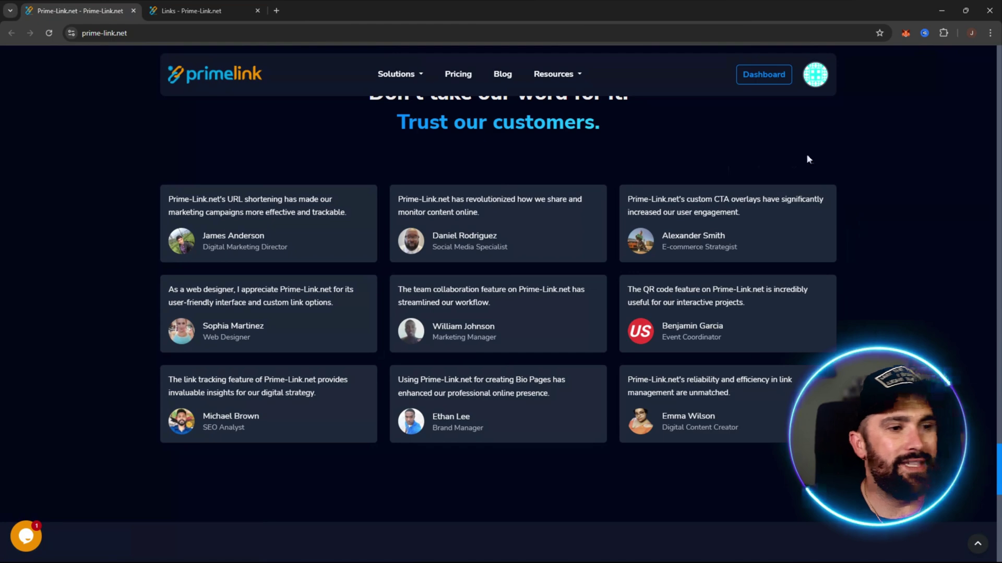